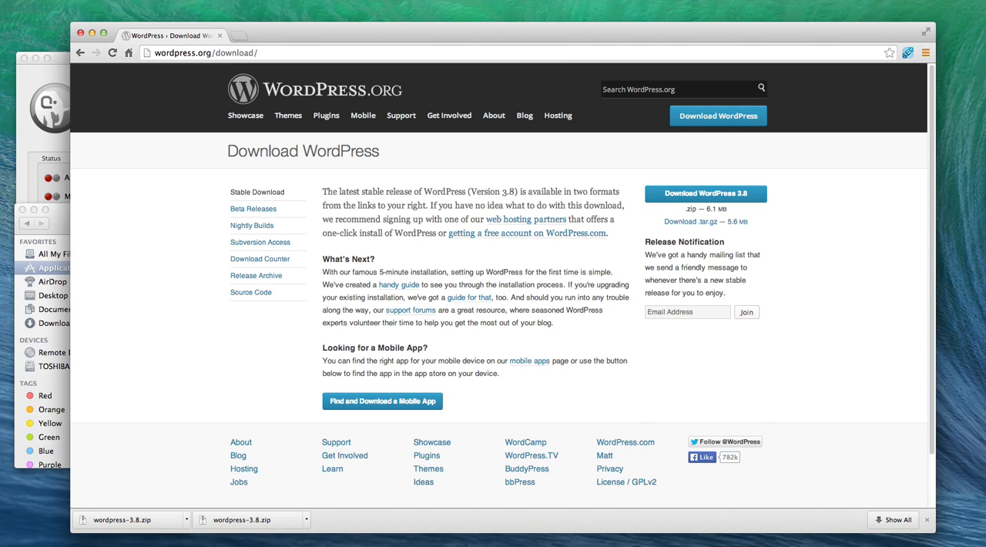
pyautogui.click(736, 542)
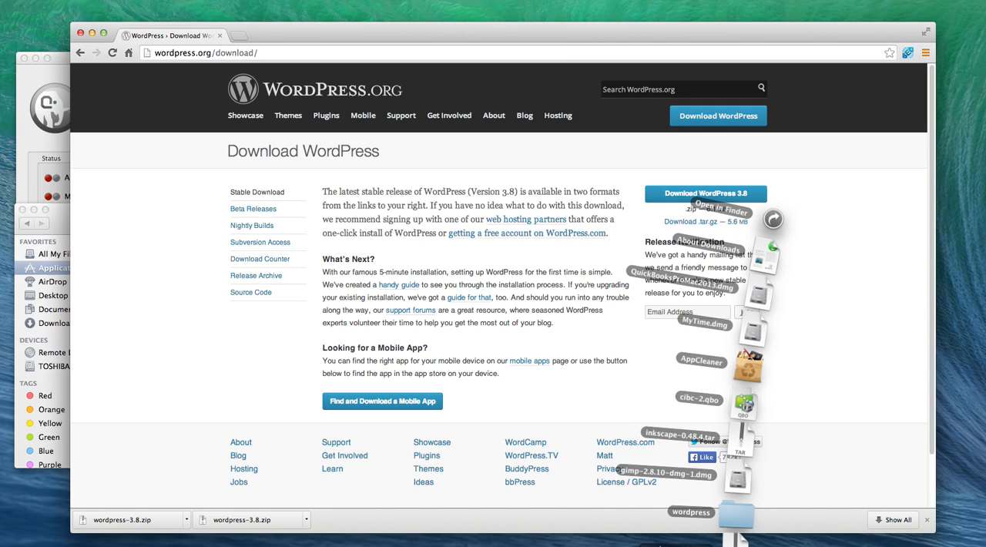
pyautogui.click(572, 399)
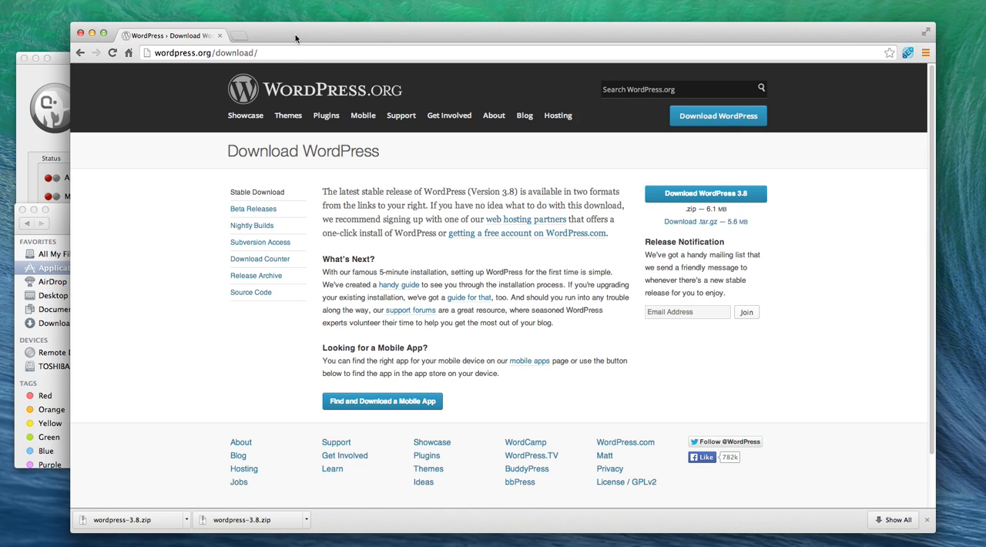
# Step: Switch to Finder and open the htdocs folder inside the MAMP folder in Applications
pyautogui.moveTo(295, 34); pyautogui.dragTo(339, 11)
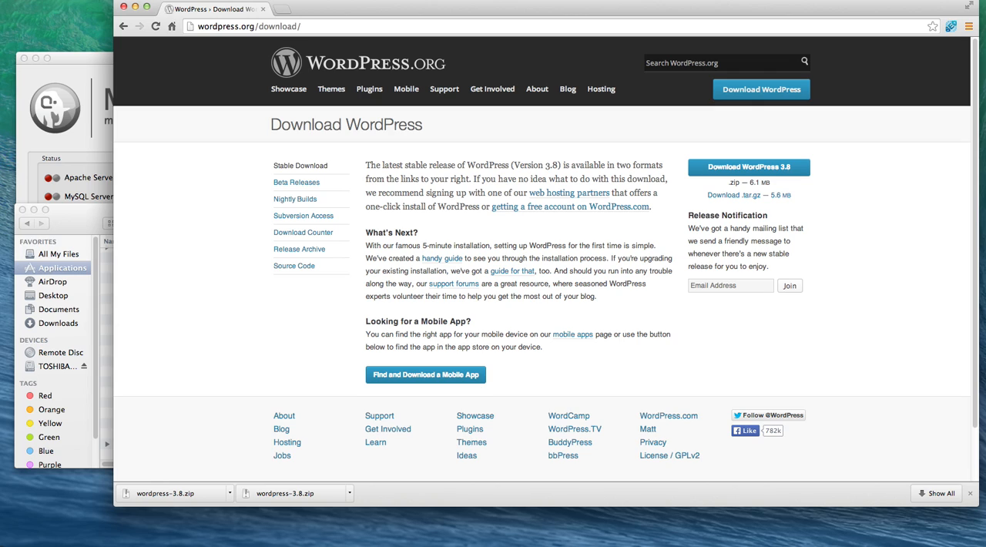
pyautogui.click(65, 209)
pyautogui.scroll(3, 190, 306)
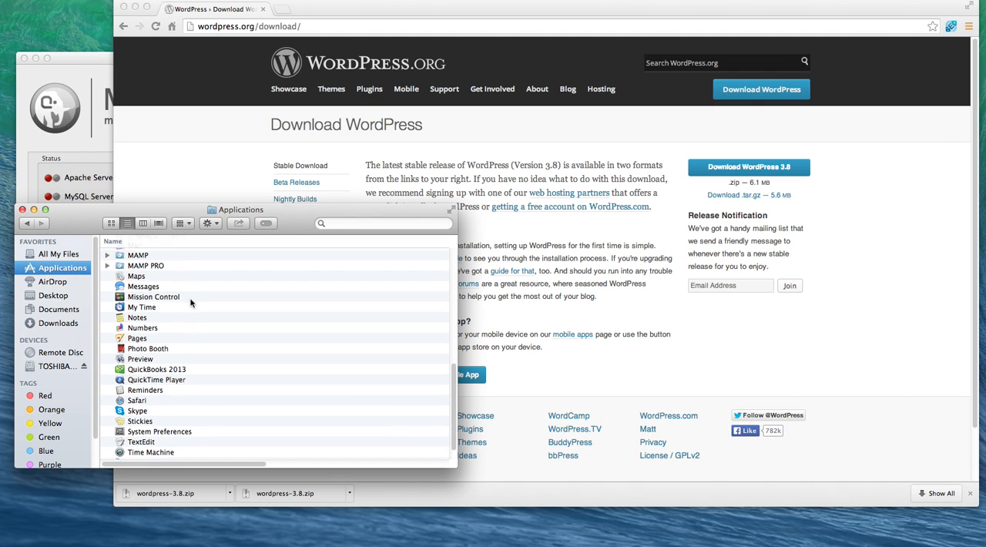
pyautogui.doubleClick(149, 280)
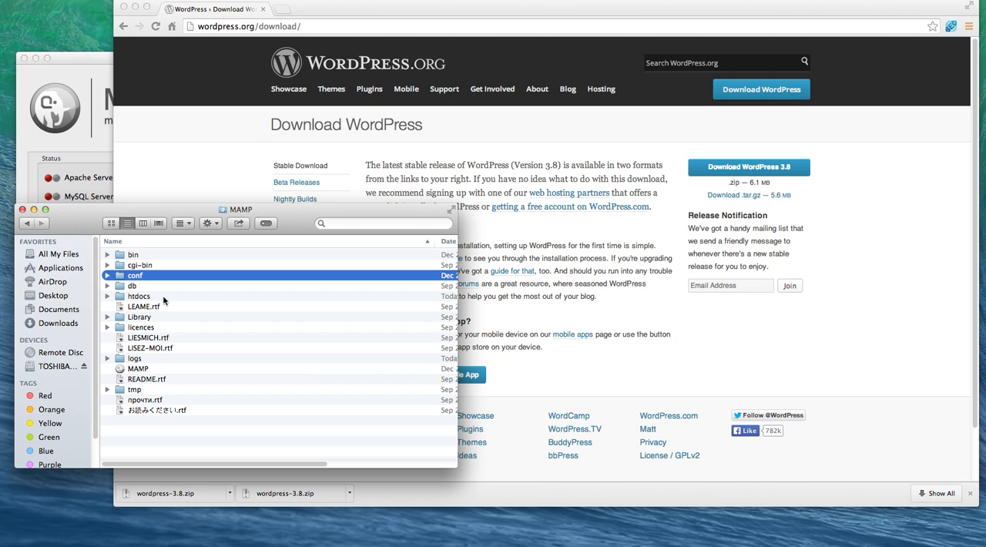
pyautogui.click(163, 298)
pyautogui.doubleClick(164, 299)
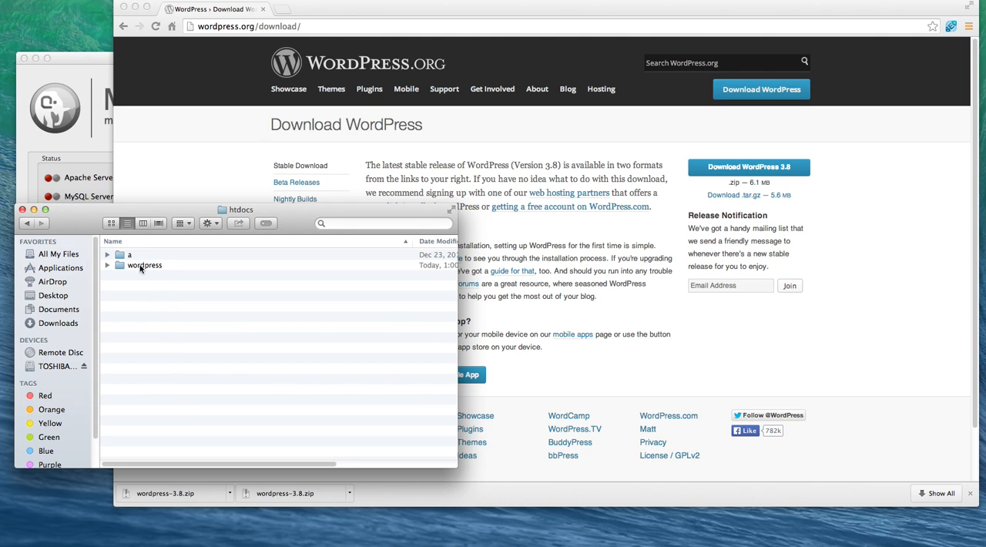
# Step: Move the existing wordpress folder in htdocs to the Trash
pyautogui.click(141, 265)
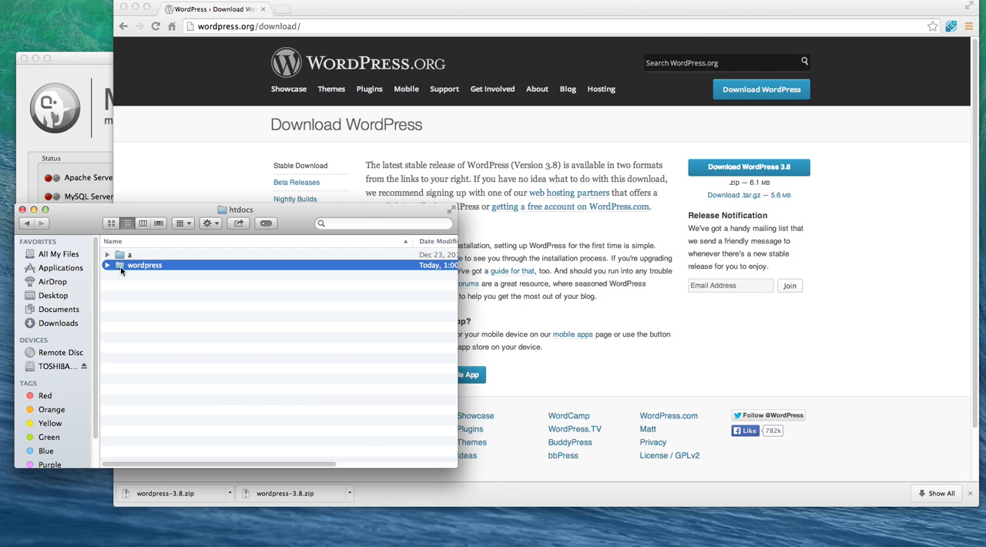
pyautogui.rightClick(123, 270)
pyautogui.click(171, 291)
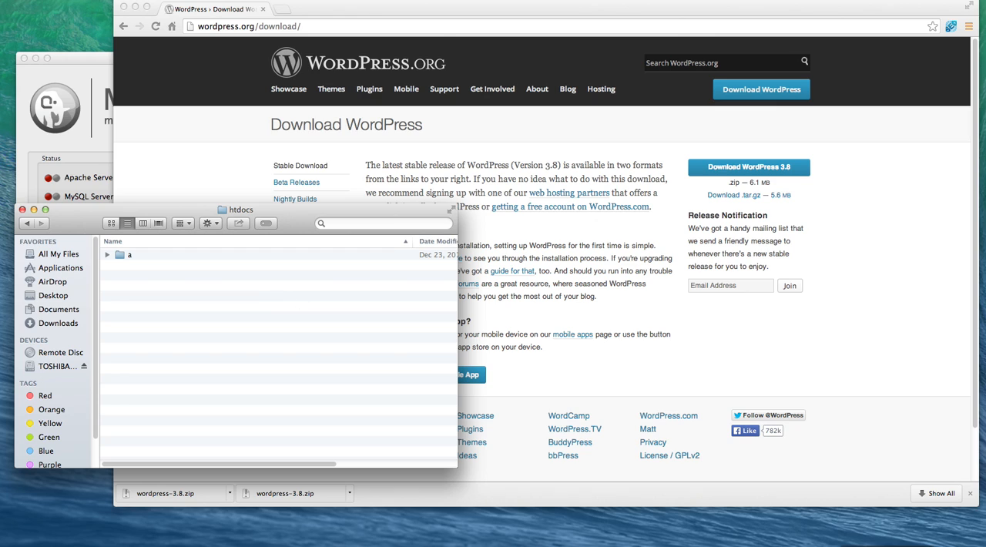
# Step: Move the downloaded wordpress-3.8.zip from Downloads into the htdocs folder and extract it there
pyautogui.click(738, 544)
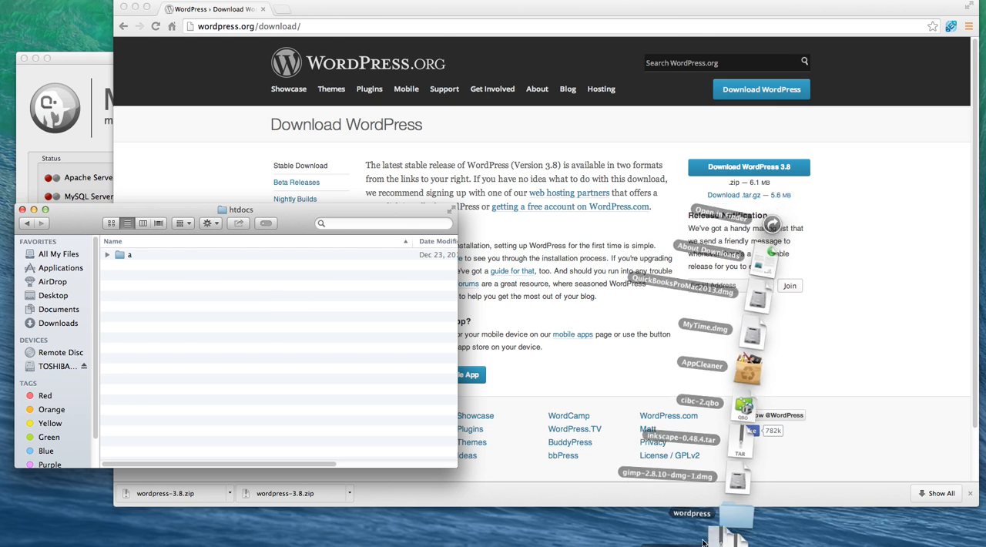
pyautogui.moveTo(741, 474); pyautogui.dragTo(284, 346)
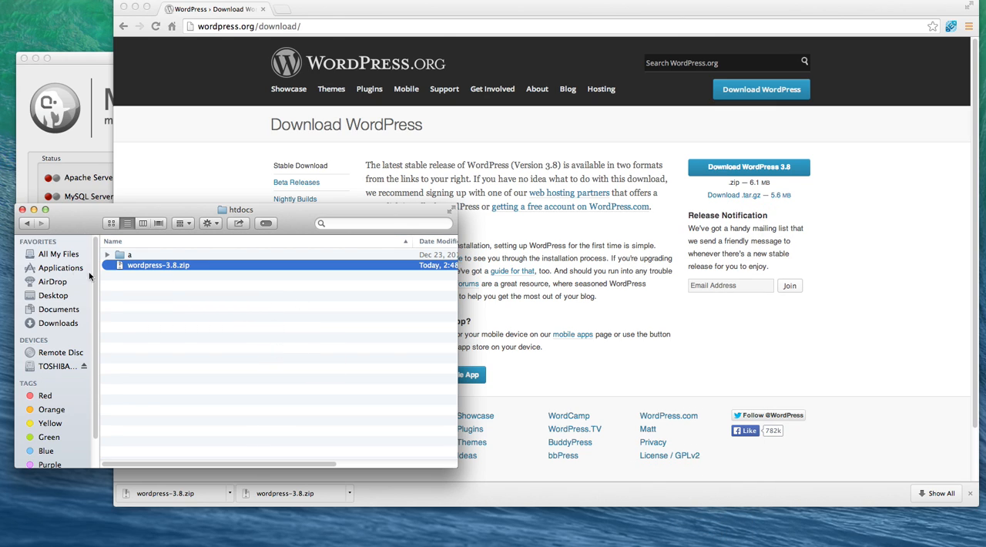
pyautogui.doubleClick(154, 265)
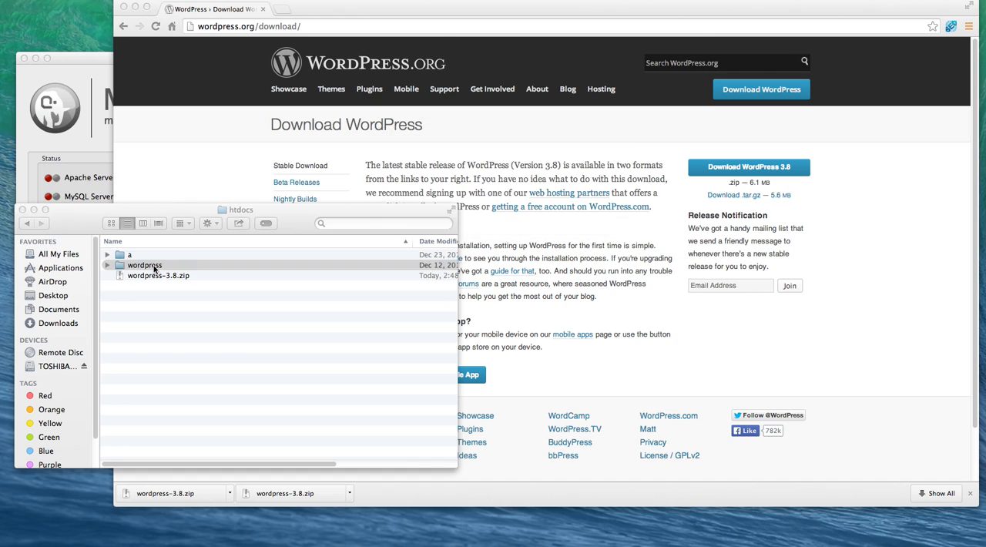
# Step: Move the wordpress-3.8.zip archive in htdocs to the Trash
pyautogui.rightClick(151, 276)
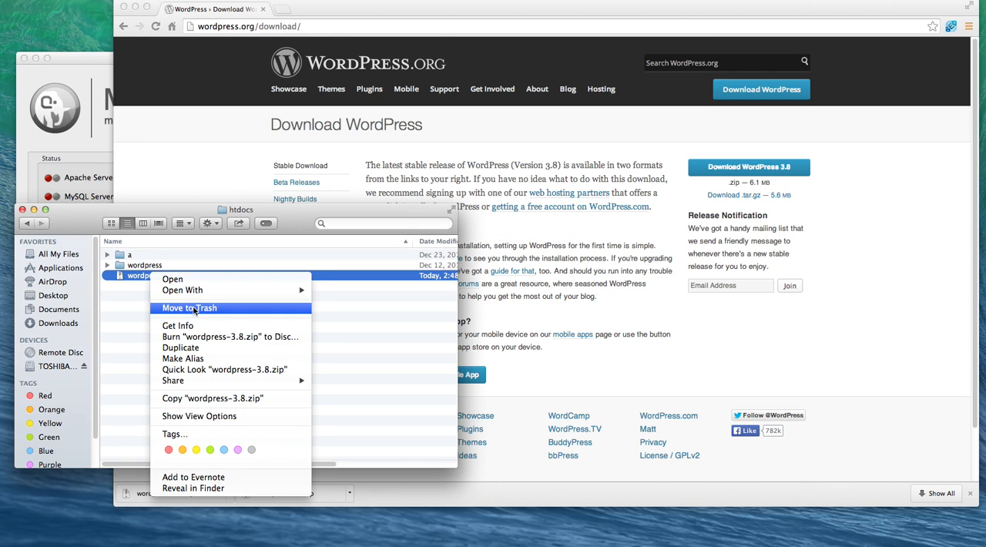
pyautogui.click(196, 308)
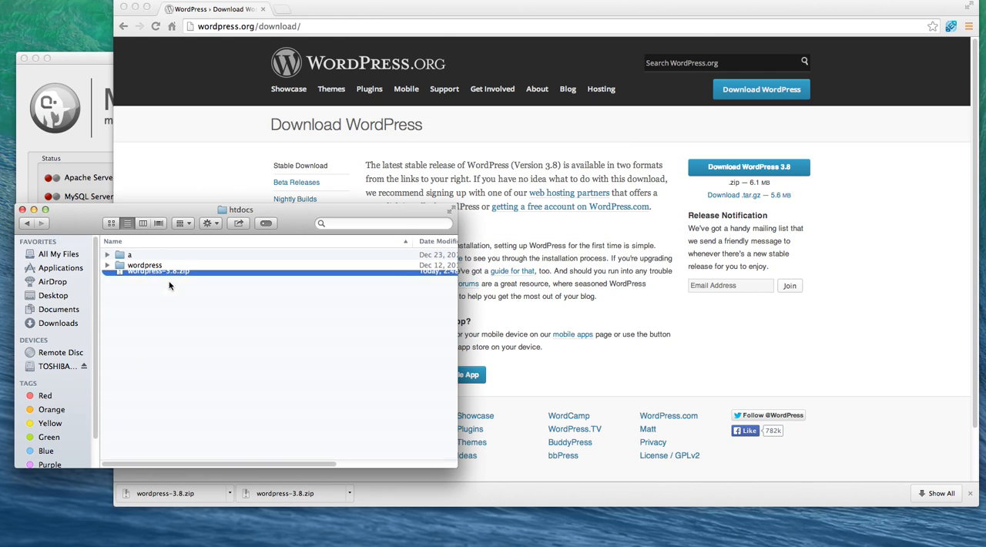
# Step: Examine the files inside the extracted wordpress folder in htdocs, then collapse the folder again
pyautogui.click(121, 266)
pyautogui.click(108, 265)
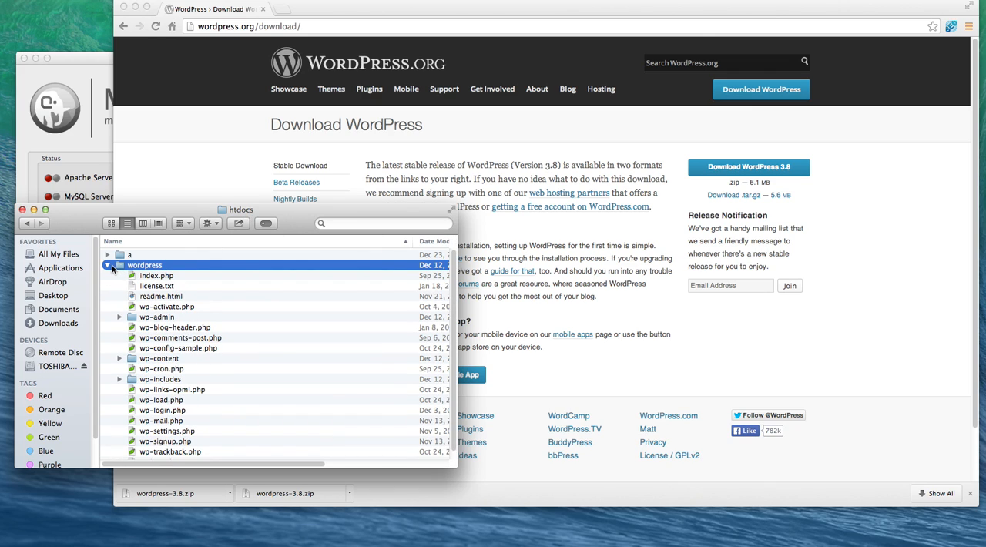
pyautogui.click(156, 266)
pyautogui.click(121, 266)
pyautogui.click(107, 265)
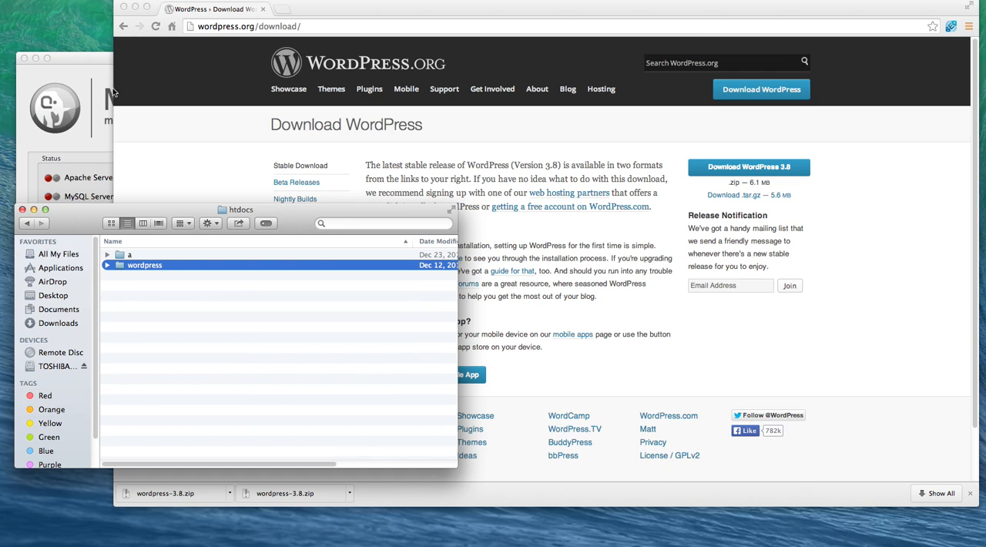
# Step: Switch to the MAMP control window and quit MAMP
pyautogui.click(94, 67)
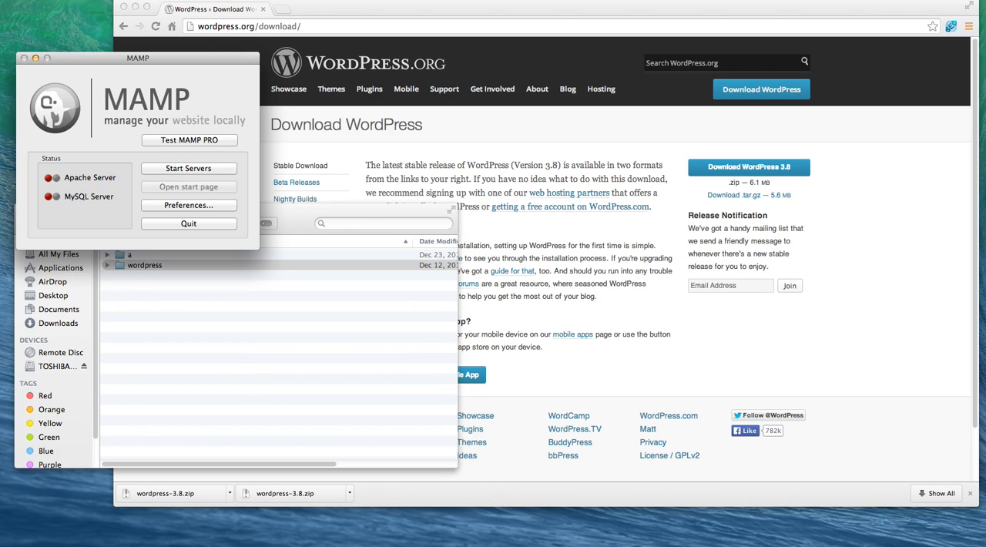
pyautogui.click(163, 223)
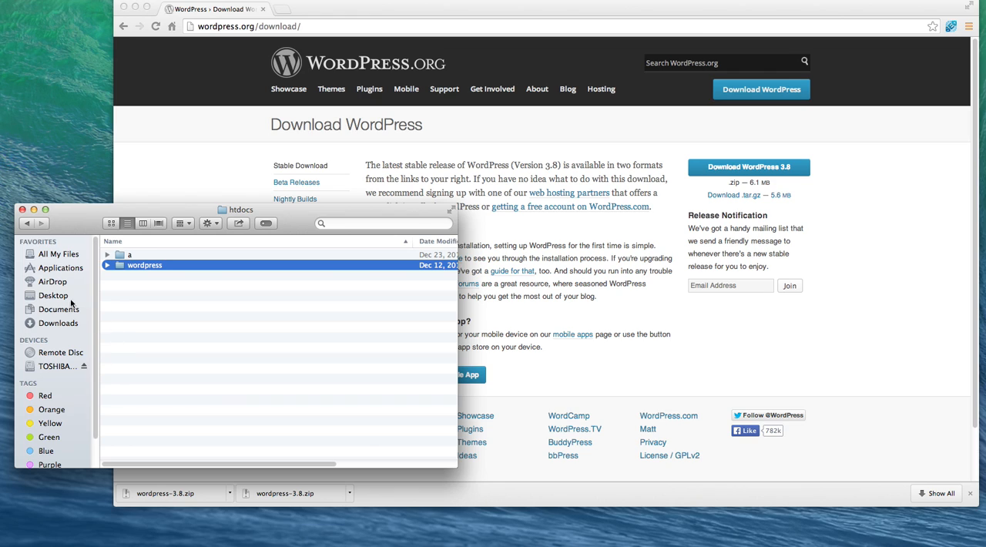
# Step: Launch standard MAMP, not MAMP PRO, from the MAMP folder in Applications and start its Apache and MySQL servers
pyautogui.click(62, 268)
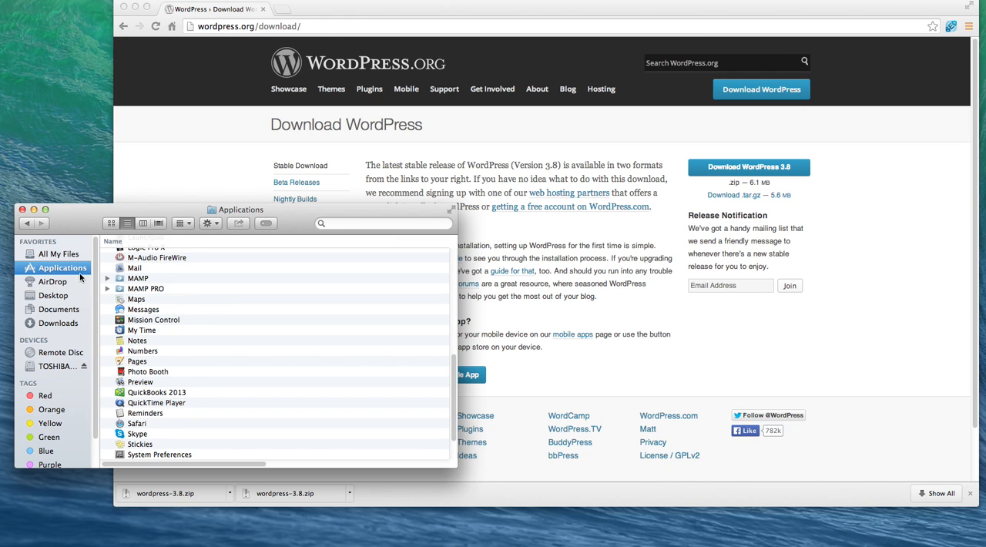
pyautogui.click(141, 278)
pyautogui.doubleClick(142, 278)
pyautogui.doubleClick(148, 370)
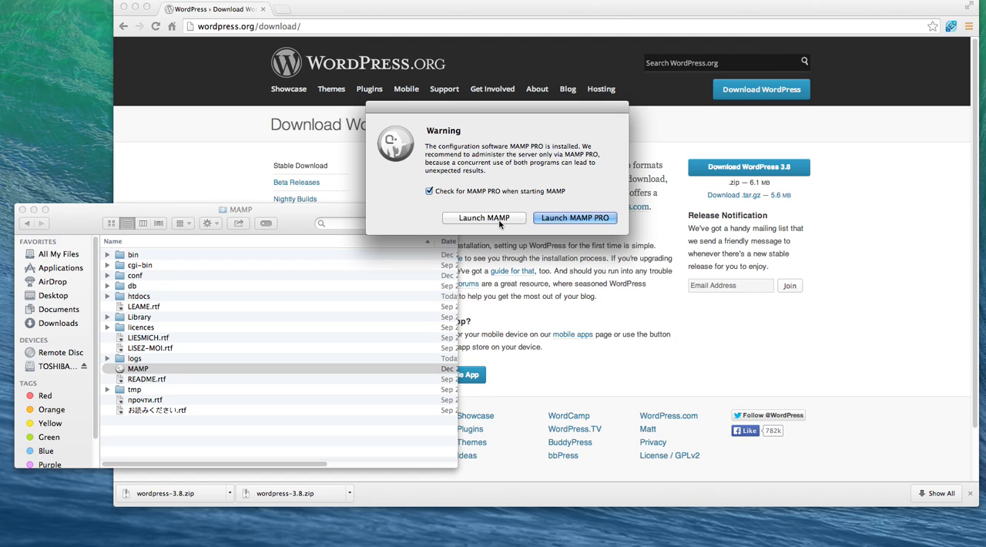
pyautogui.click(484, 218)
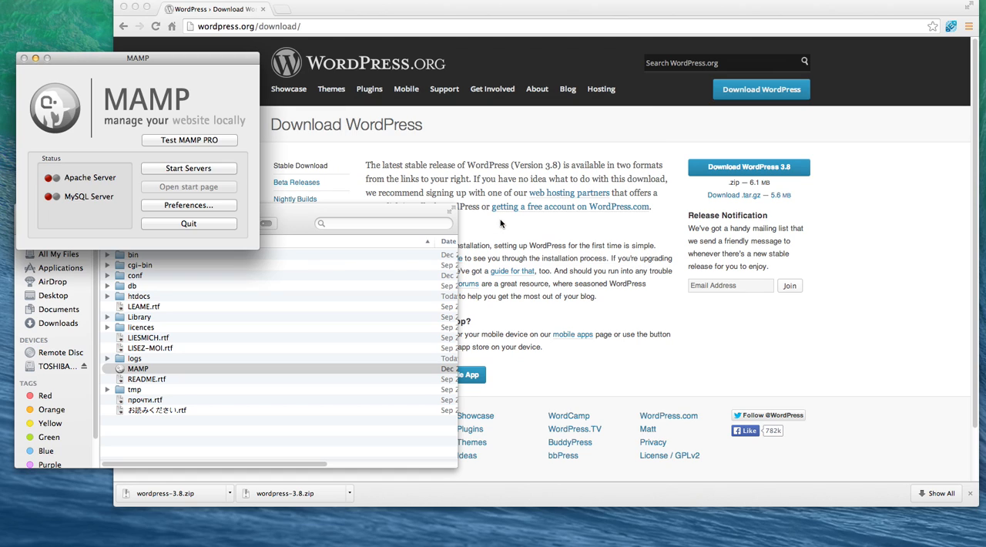
pyautogui.click(189, 169)
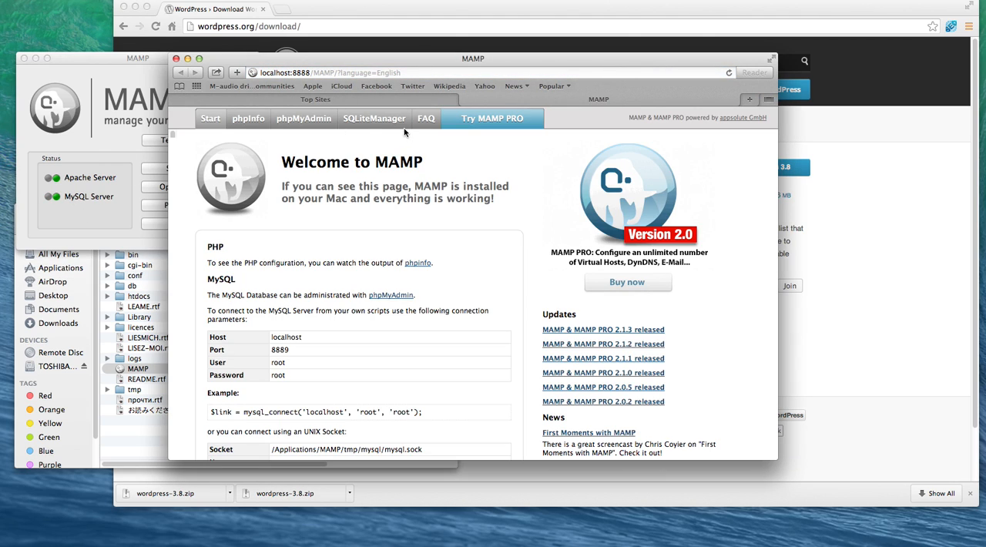
# Step: Create a database named wordpress in phpMyAdmin from the MAMP start page and open it
pyautogui.click(303, 124)
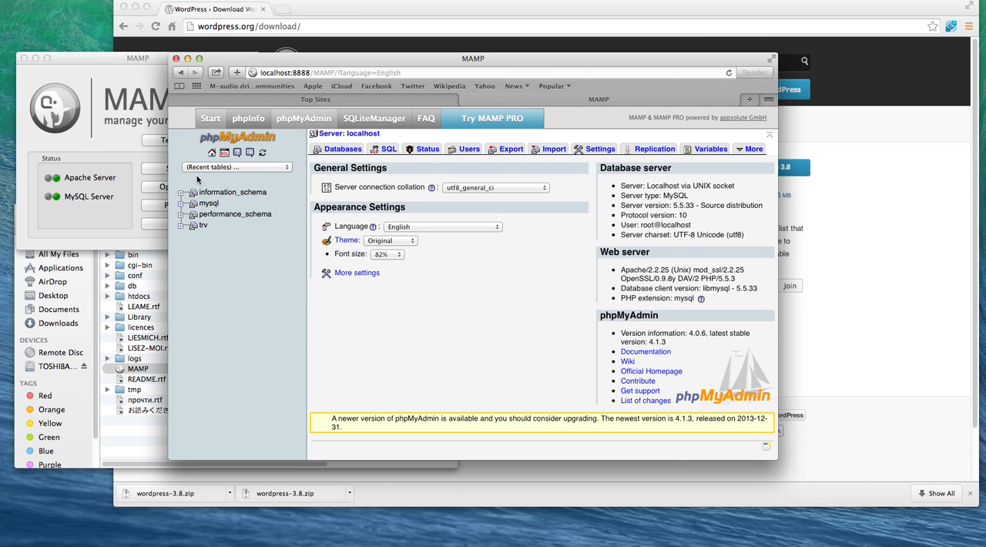
pyautogui.click(350, 153)
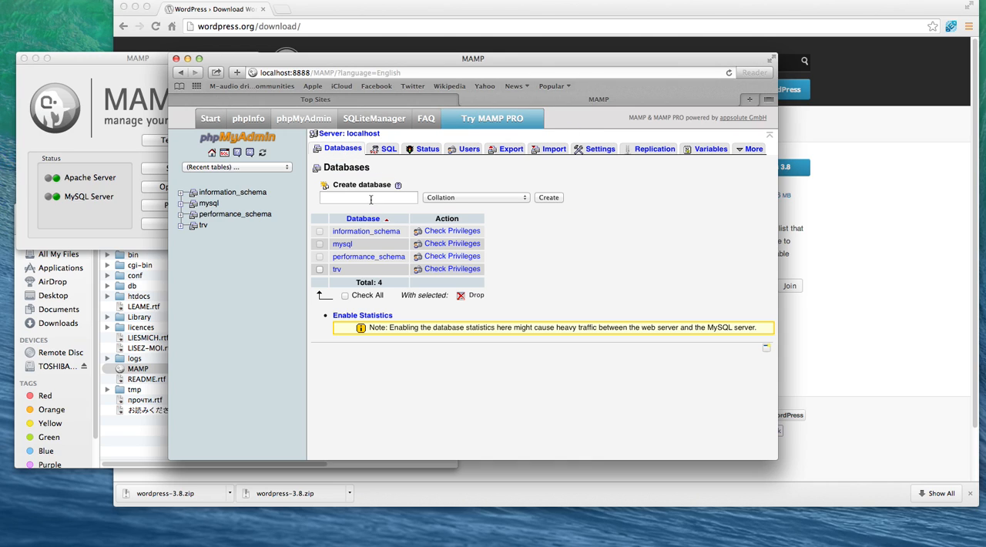
pyautogui.click(365, 195)
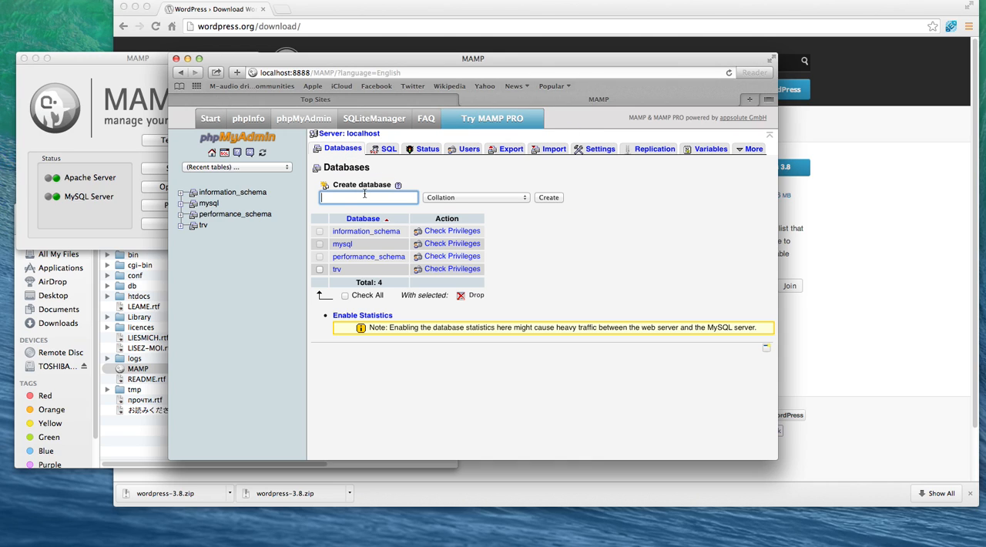
pyautogui.write('wordpress')
pyautogui.click(548, 198)
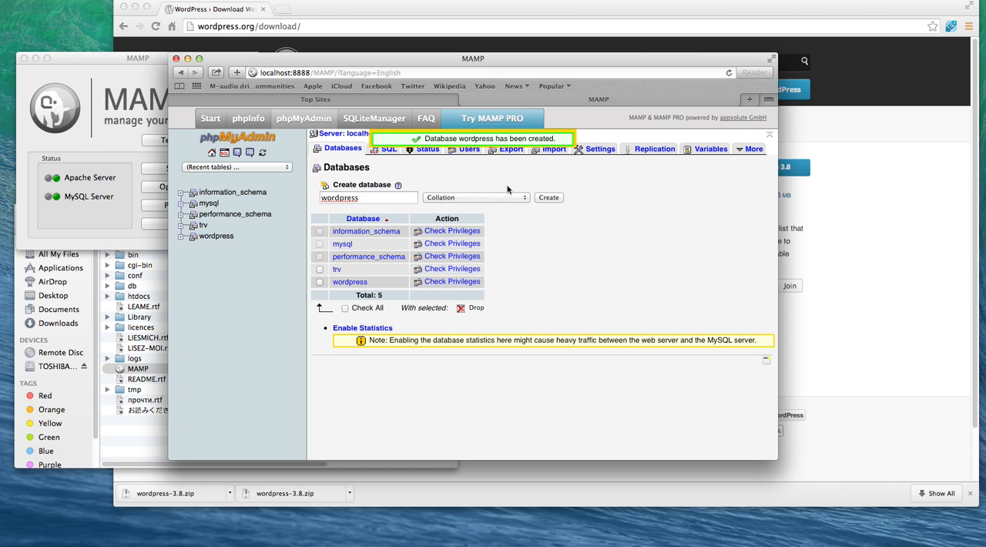
pyautogui.click(211, 239)
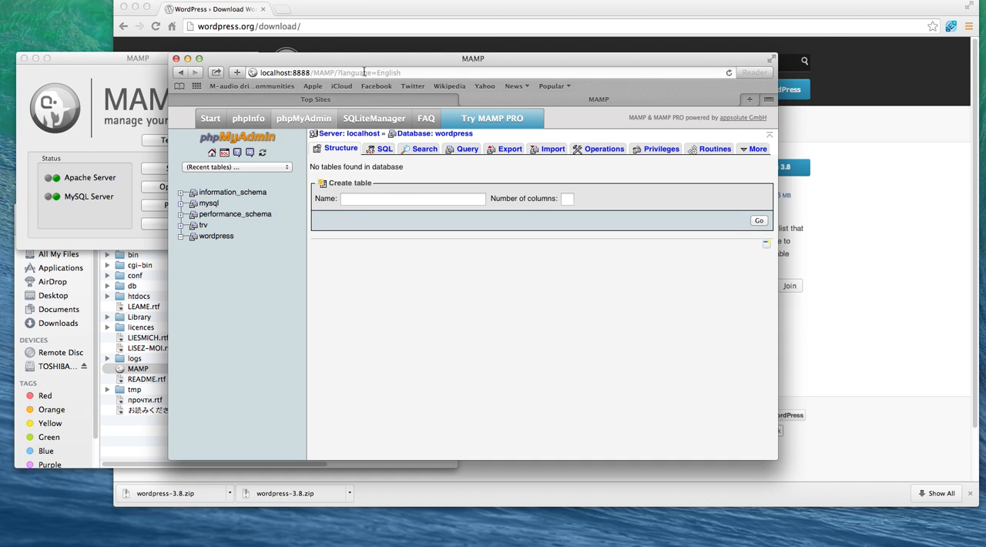
# Step: Copy the localhost:8888/ part of the start page address and load it in a new Safari tab
pyautogui.moveTo(313, 73); pyautogui.dragTo(255, 69)
pyautogui.press('super+c')
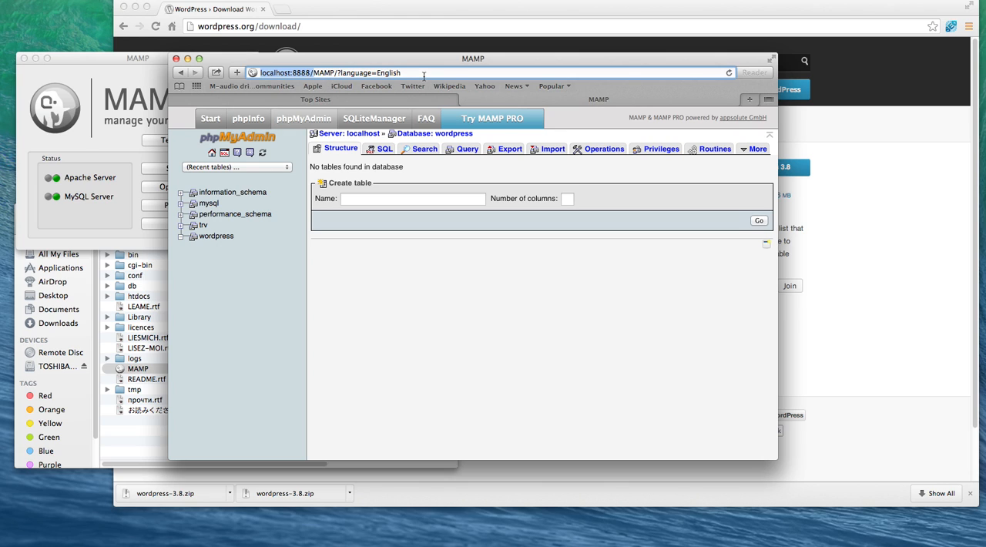
pyautogui.press('super+t')
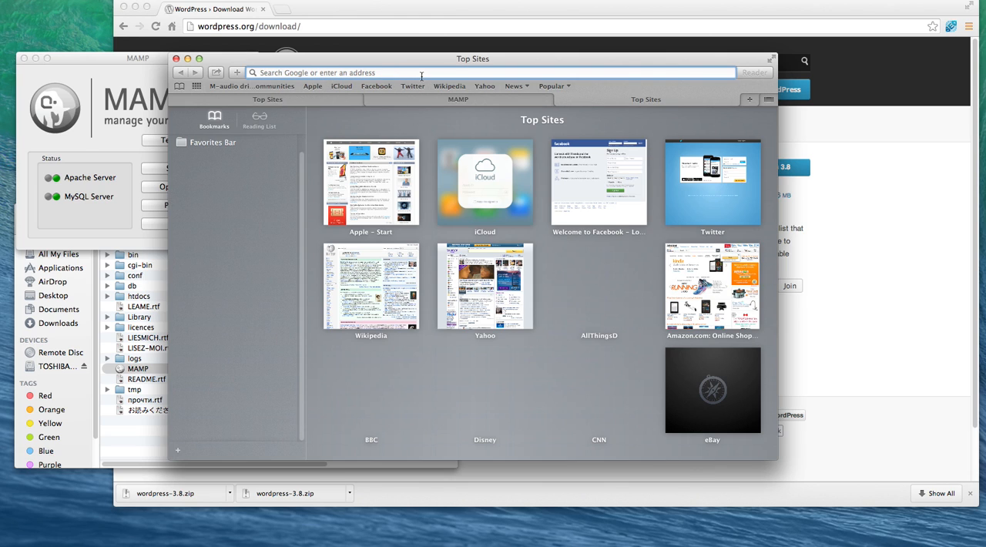
pyautogui.press('super+v')
pyautogui.press('Return')
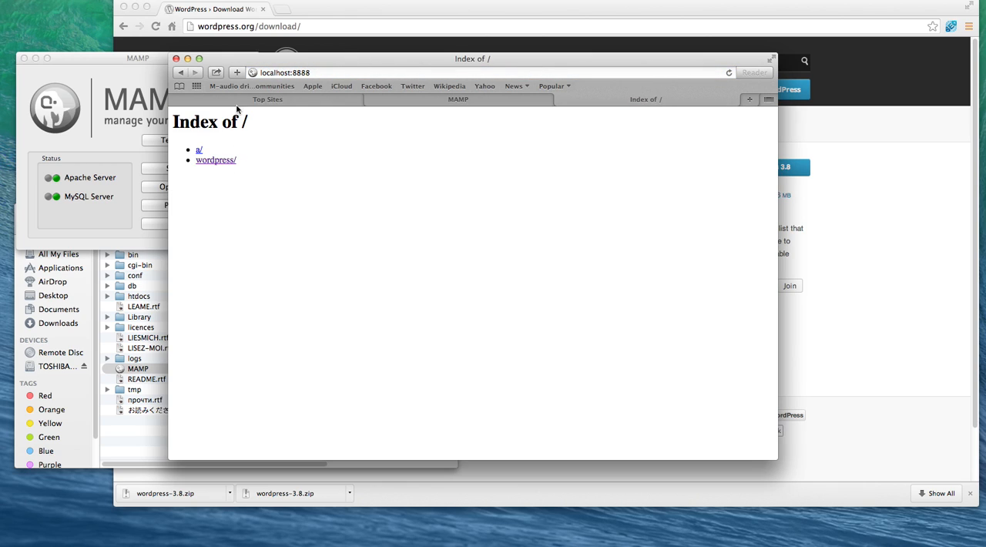
# Step: Move the Safari window aside and open MAMP's htdocs folder in Finder to compare it with the localhost index
pyautogui.moveTo(282, 67); pyautogui.dragTo(332, 29)
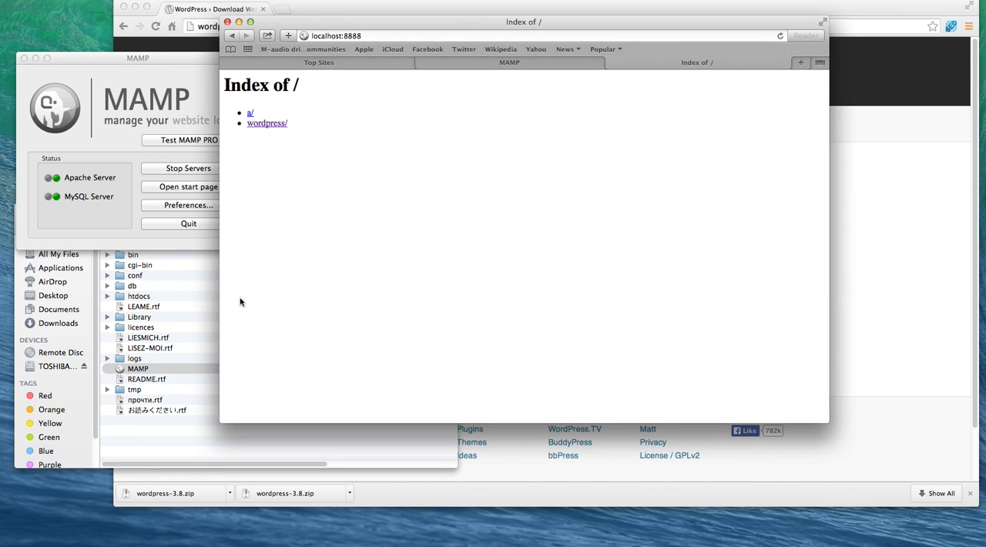
pyautogui.click(183, 450)
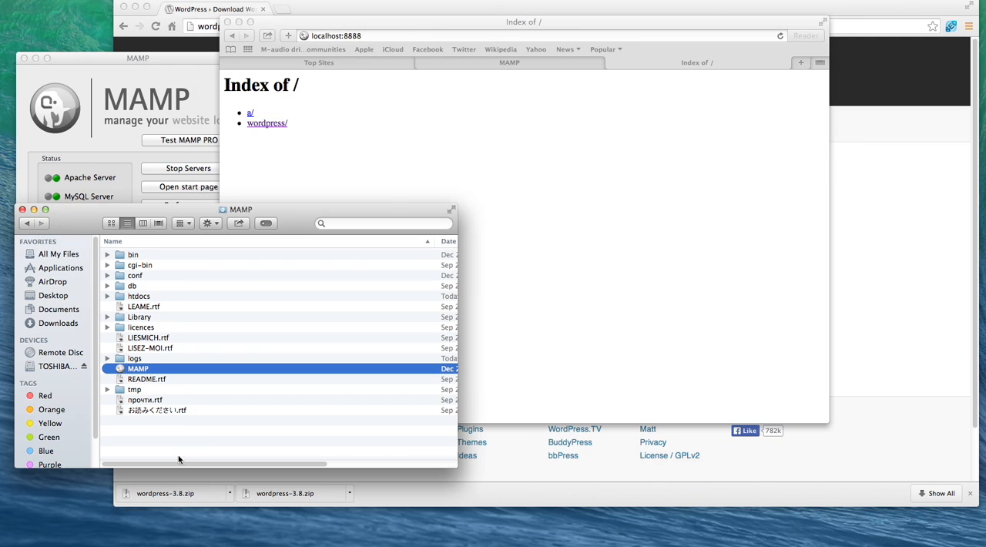
pyautogui.click(139, 296)
pyautogui.doubleClick(138, 297)
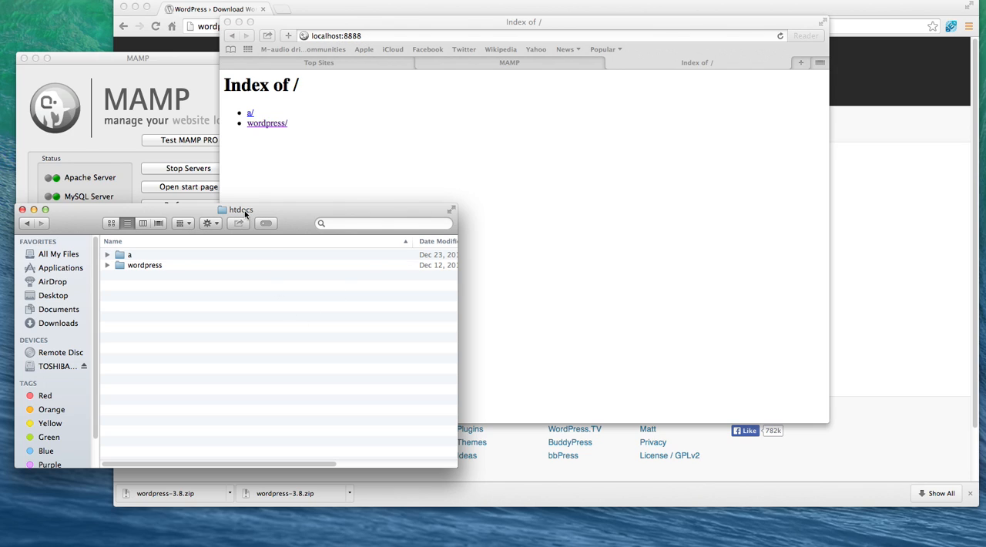
# Step: Return to Safari and open the wordpress/ directory from the localhost:8888 index
pyautogui.click(337, 139)
pyautogui.click(270, 124)
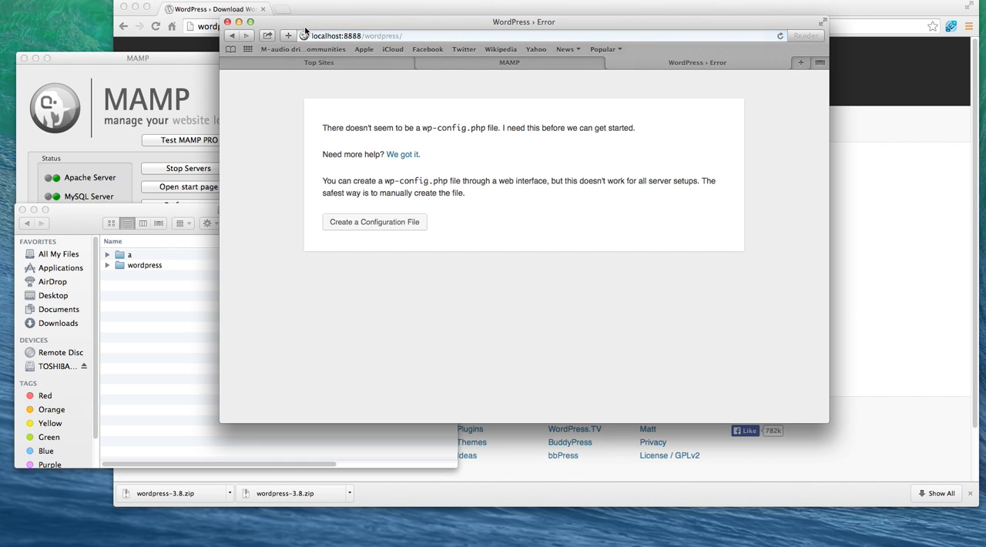
# Step: Move the Safari window clear of Finder and open the wordpress folder inside htdocs
pyautogui.moveTo(306, 29); pyautogui.dragTo(474, 23)
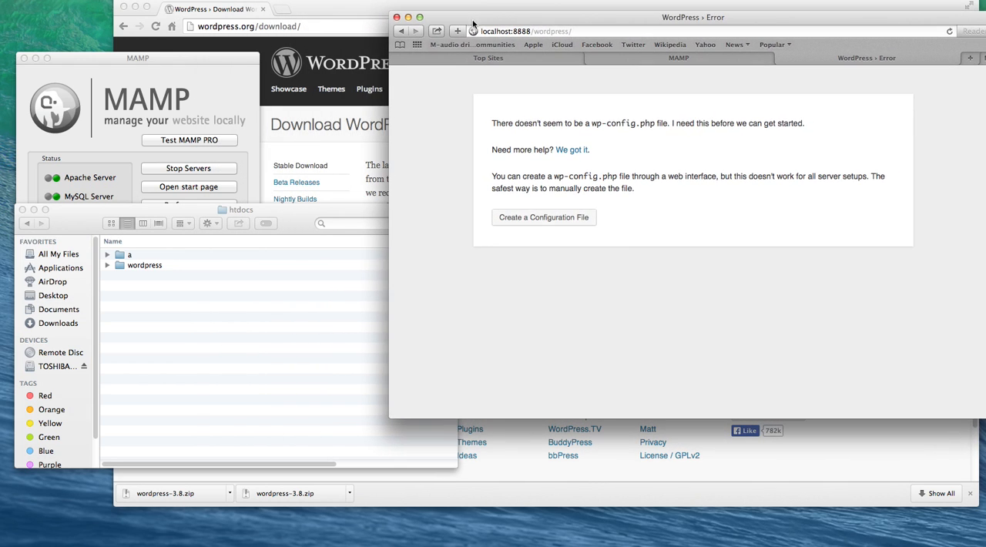
pyautogui.click(173, 276)
pyautogui.doubleClick(133, 264)
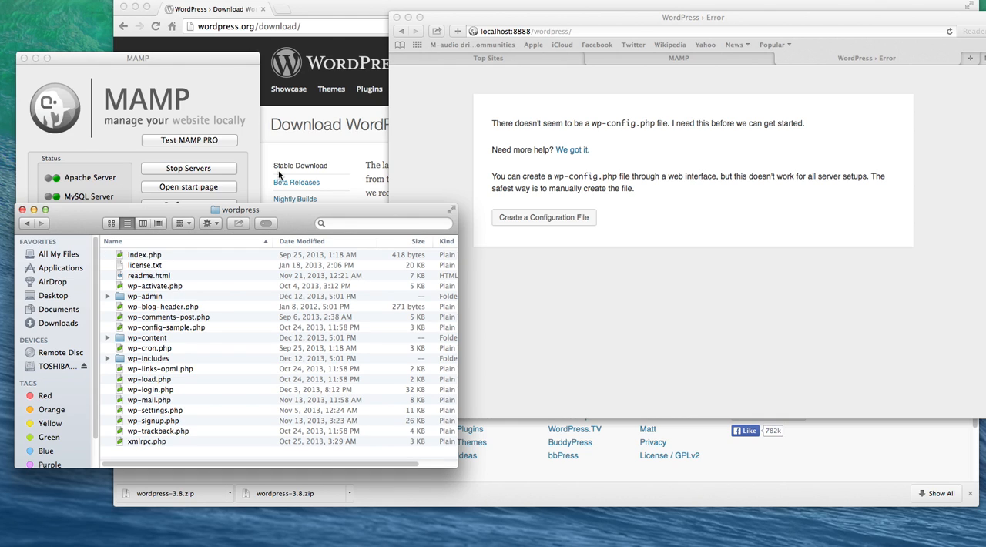
# Step: Start creating the WordPress configuration file through the web setup and continue to the database connection form
pyautogui.click(579, 93)
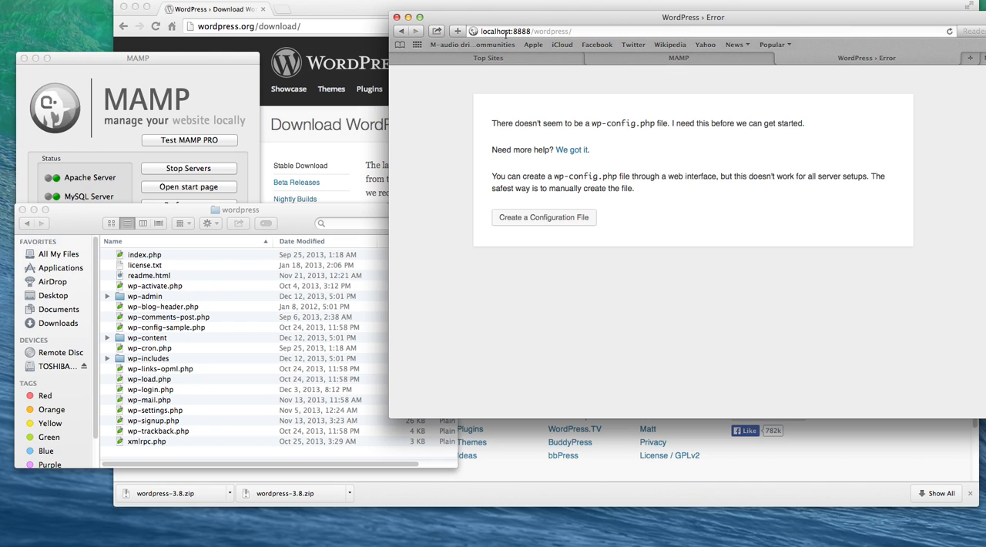
pyautogui.click(580, 219)
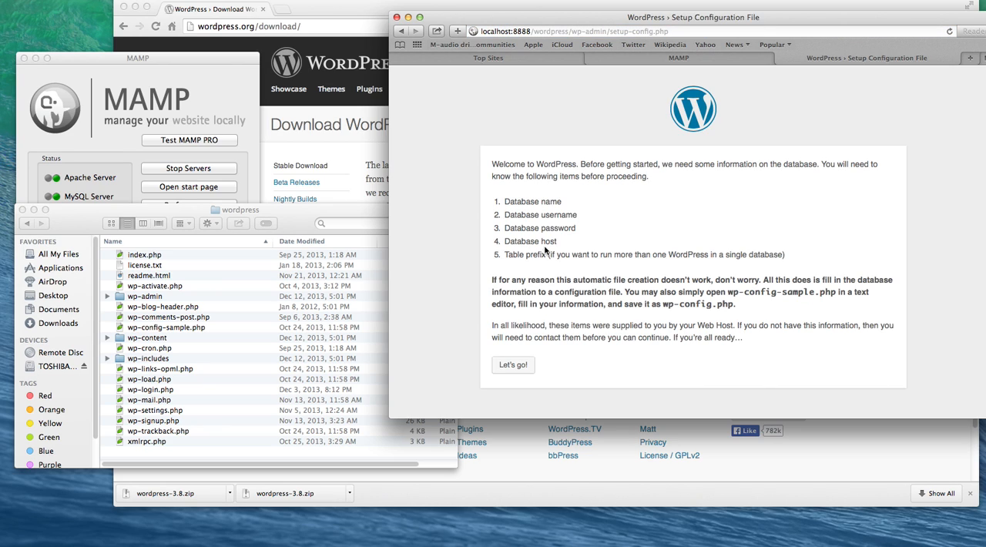
pyautogui.click(515, 363)
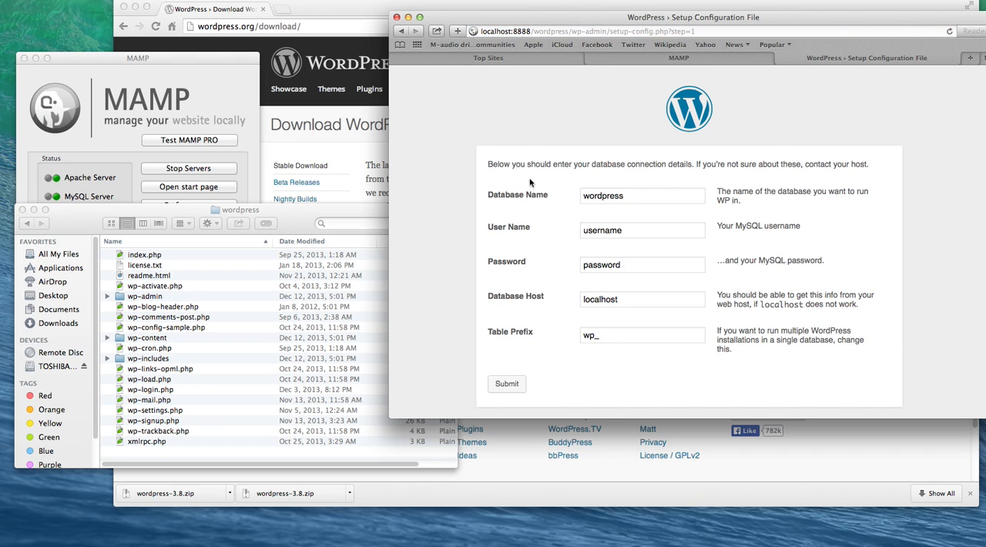
# Step: Keep wordpress as the database name, set the MySQL user name to root and enter the MySQL password
pyautogui.moveTo(640, 199); pyautogui.dragTo(561, 201)
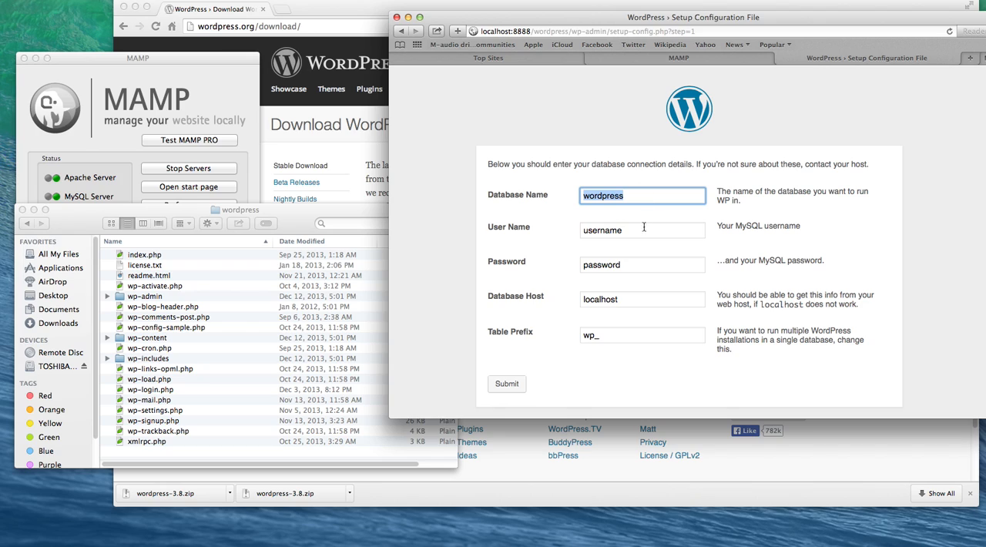
pyautogui.press('Tab')
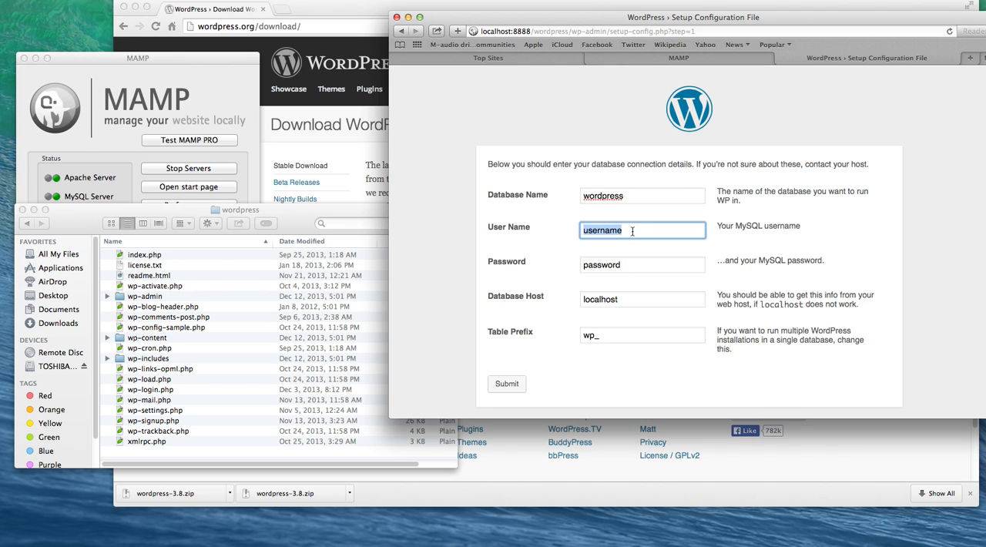
pyautogui.write('root')
pyautogui.press('Tab')
pyautogui.write('root')
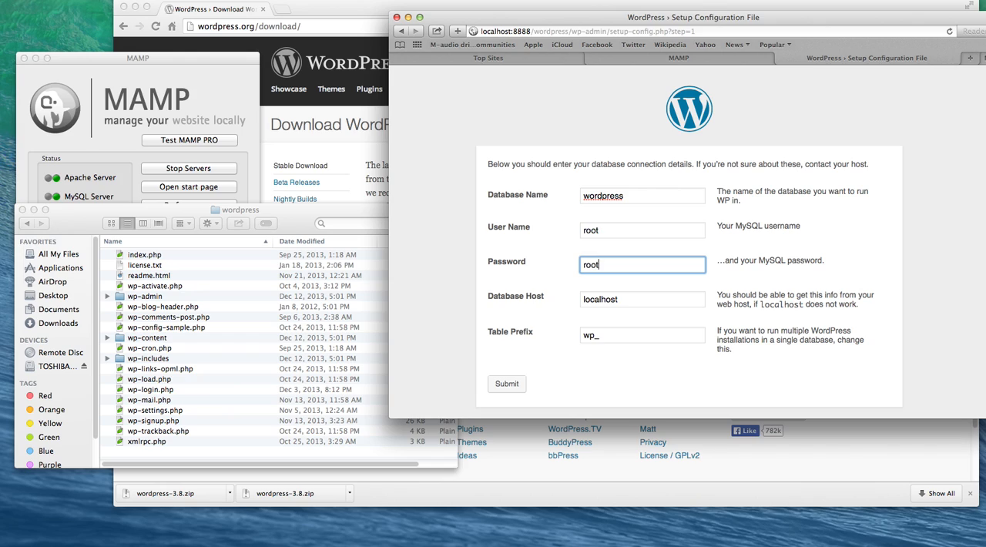
# Step: Keep localhost as the database host, set the table prefix to j3_ and submit the connection details
pyautogui.press('Tab')
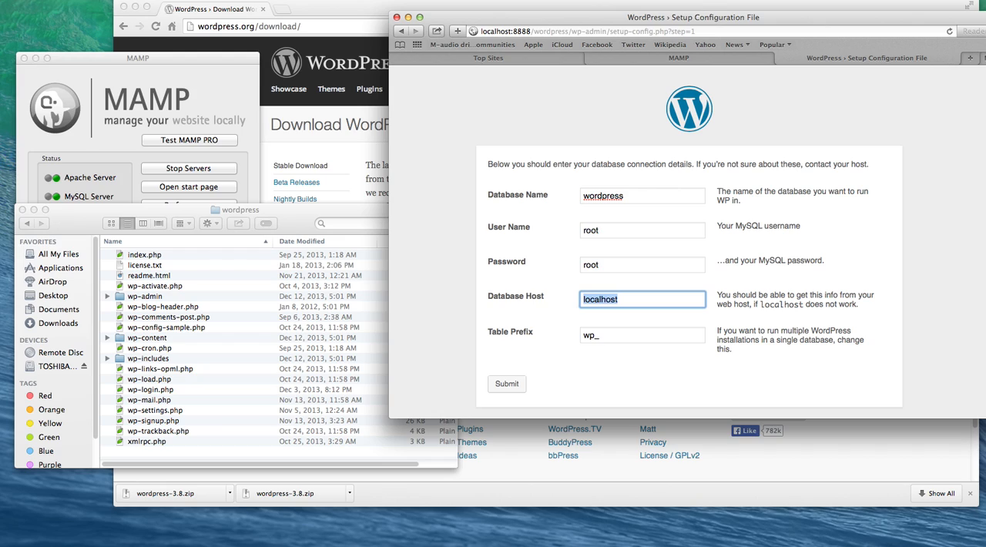
pyautogui.press('Tab')
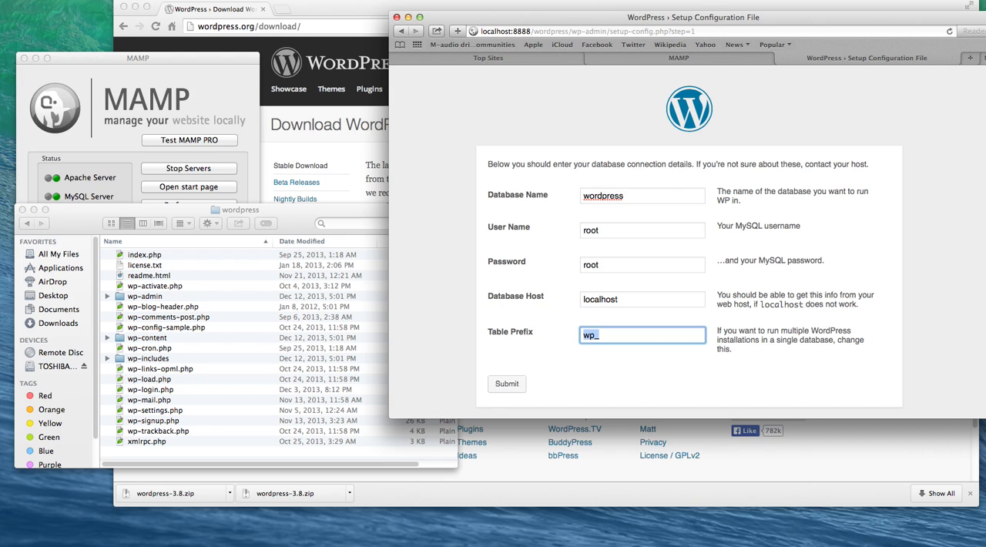
pyautogui.write('j3_')
pyautogui.click(512, 387)
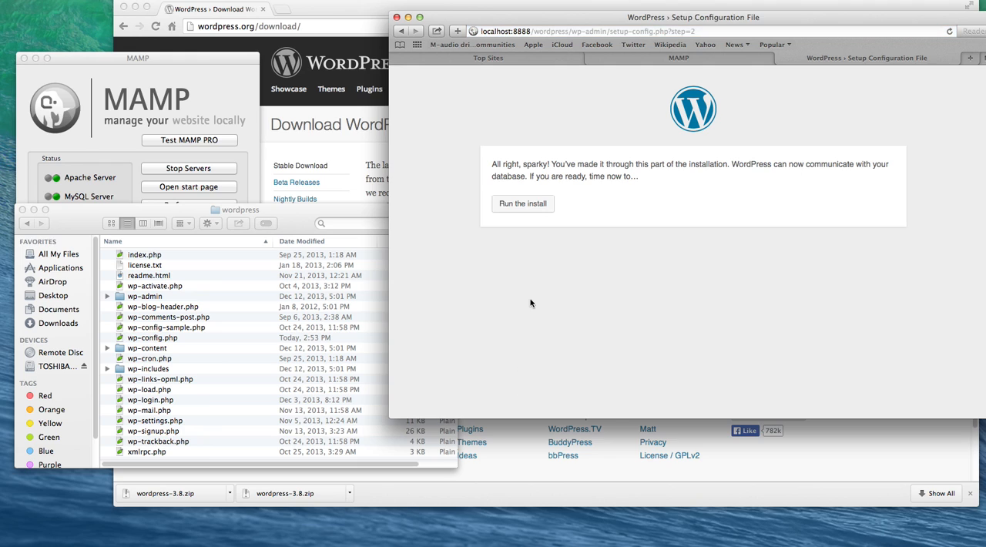
# Step: Run the WordPress install and enter "4D Media Mamp Install" as the site title
pyautogui.click(527, 205)
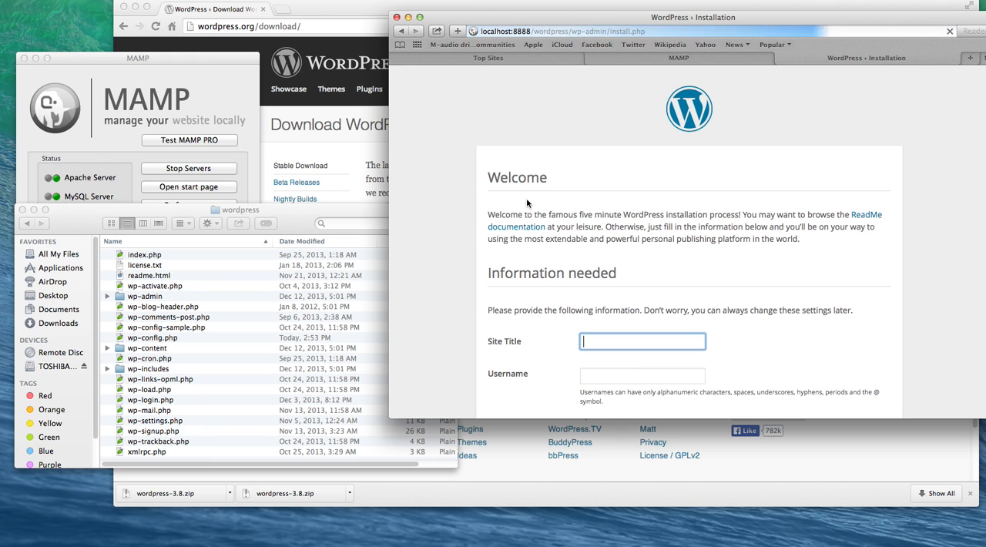
pyautogui.scroll(-2, 505, 182)
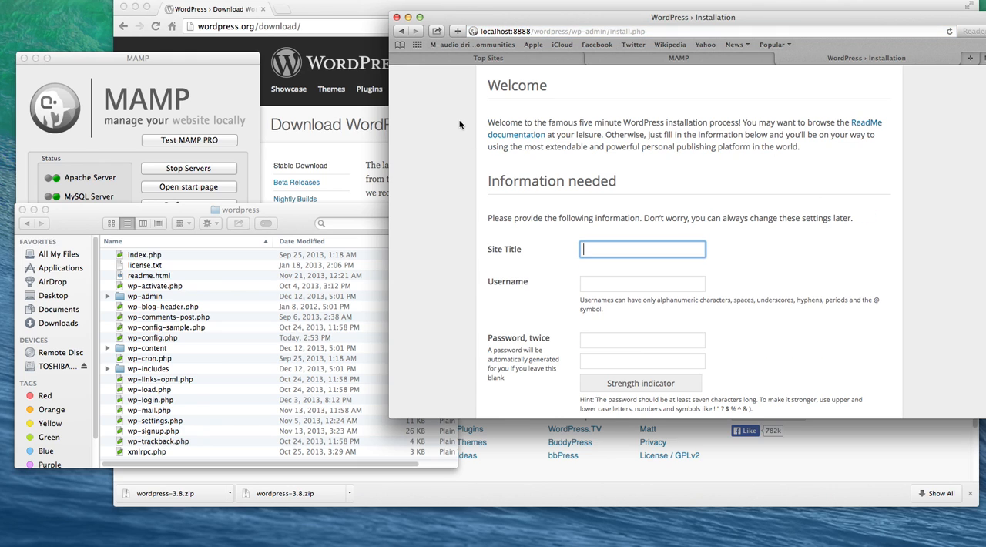
pyautogui.scroll(1, 463, 125)
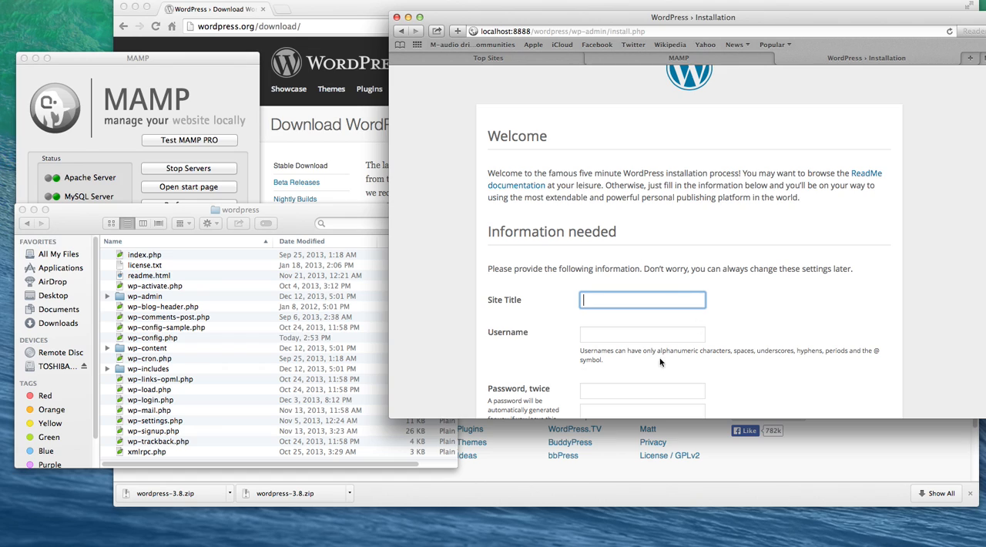
pyautogui.scroll(-1, 510, 171)
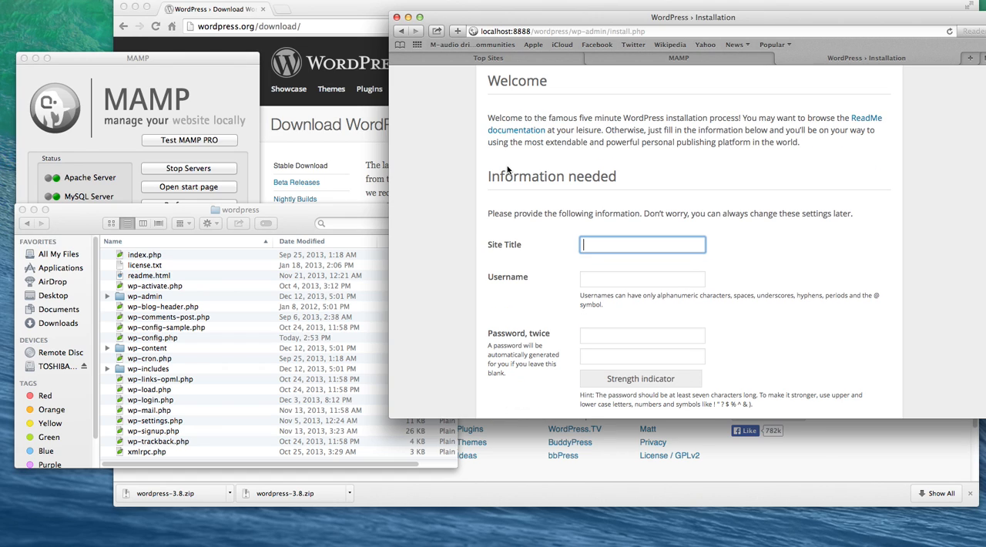
pyautogui.scroll(-3, 506, 165)
pyautogui.write('4')
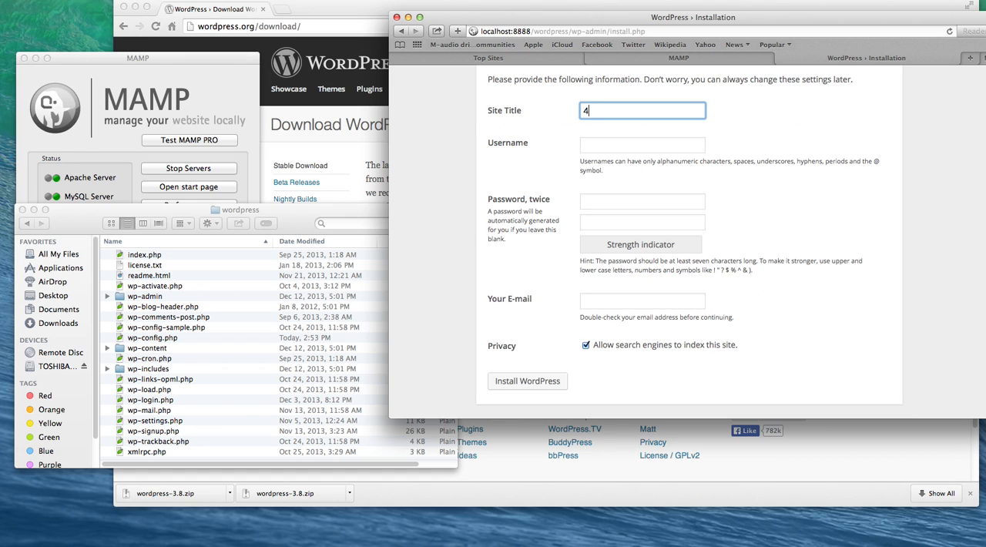
pyautogui.write('D Media Mamp Install')
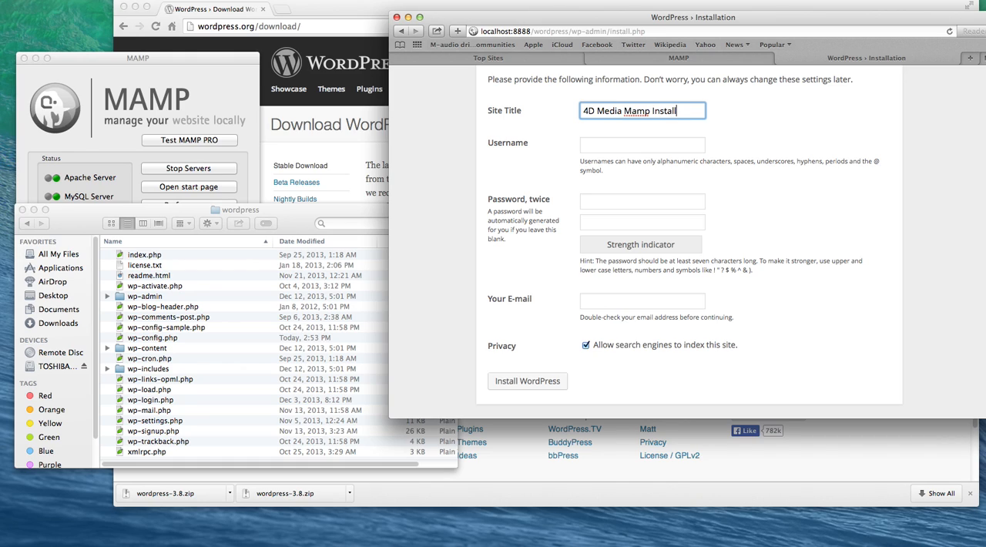
# Step: Set the admin username to 4dmedia and enter the account password in both password fields
pyautogui.press('Tab')
pyautogui.write('4dmedia')
pyautogui.press('Tab')
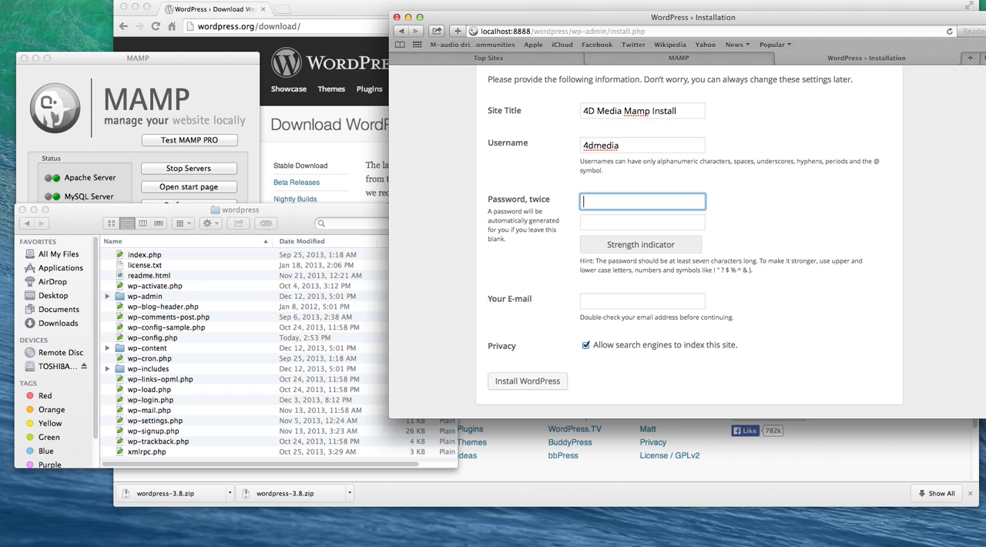
pyautogui.write('•••••••••')
pyautogui.press('Tab')
pyautogui.write('•••••••••')
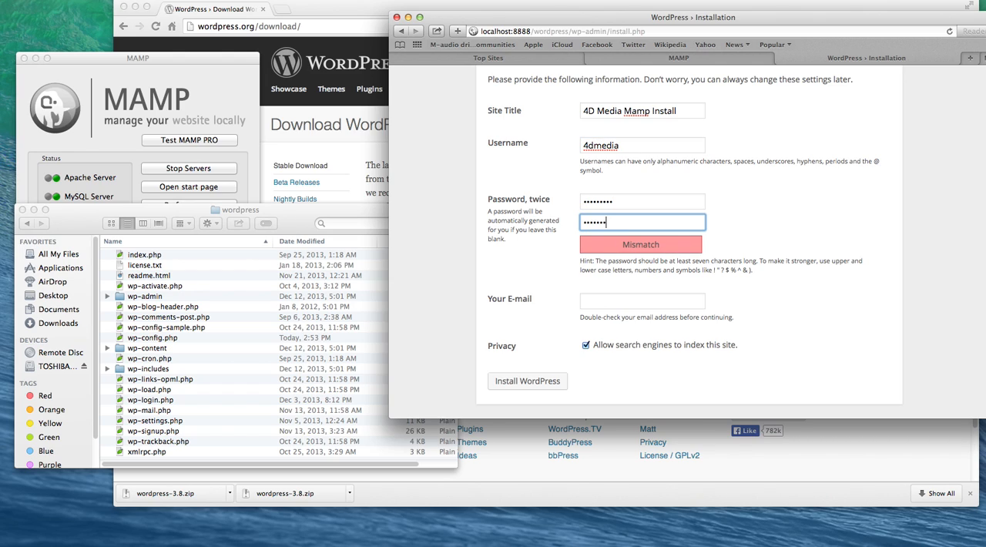
pyautogui.press('Tab')
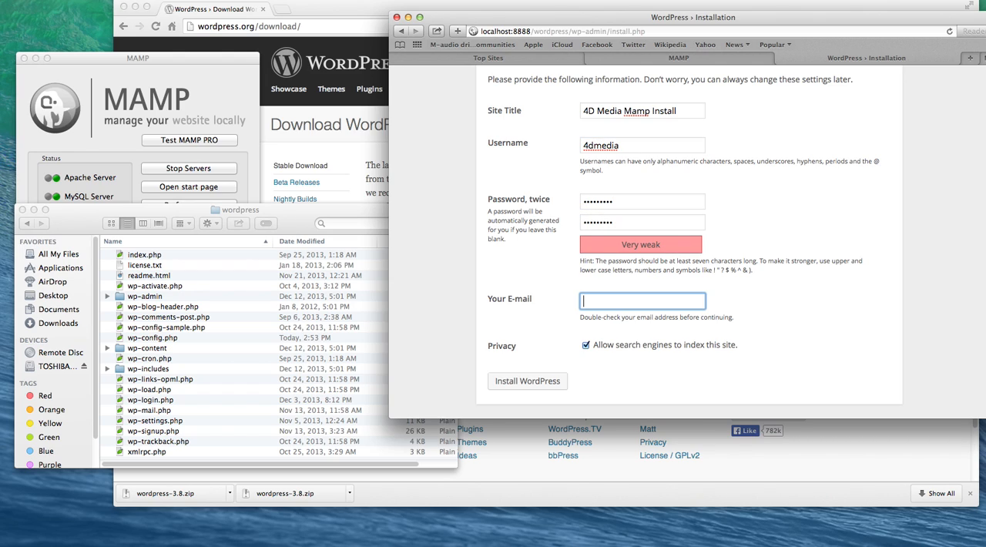
# Step: Enter the administrator's e-mail, disallow search engines from indexing the site and install WordPress
pyautogui.click(586, 346)
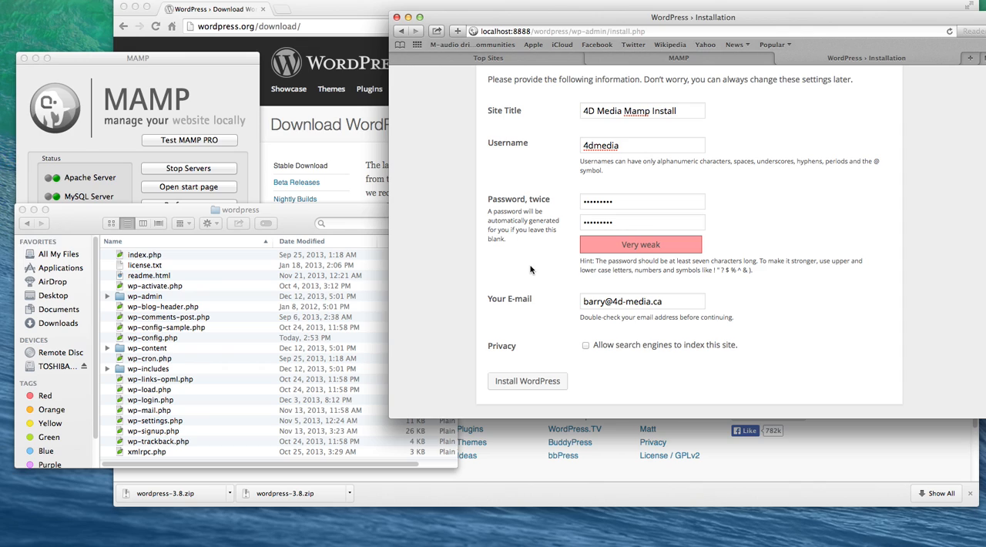
pyautogui.click(535, 387)
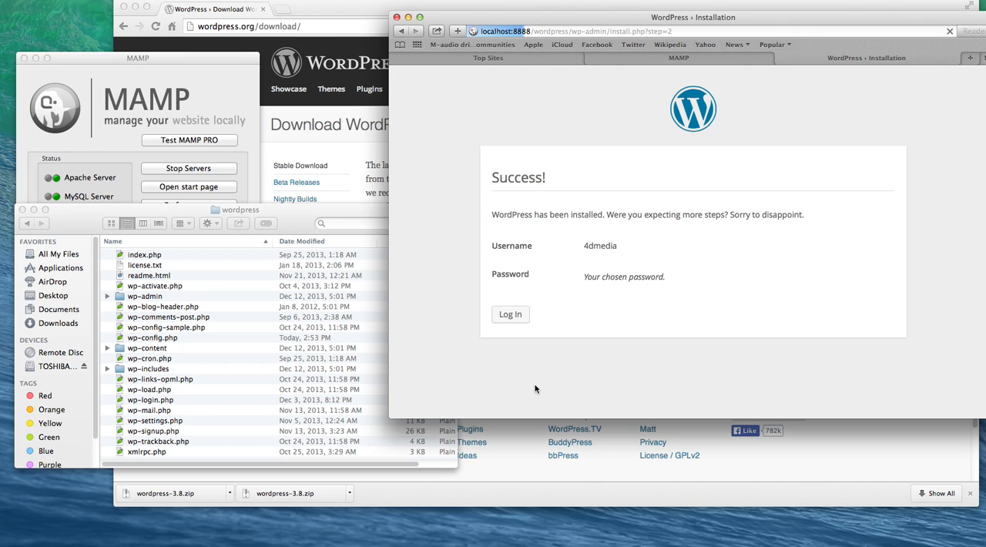
# Step: Log in to the new site as 4dmedia with the account password, declining to save the password for now
pyautogui.click(517, 316)
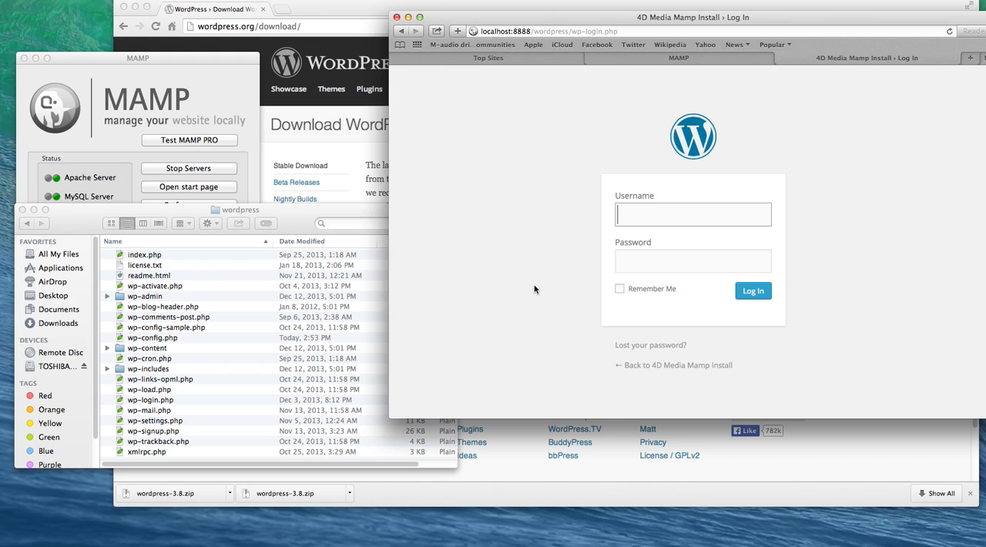
pyautogui.write('4dmed')
pyautogui.press('BackSpace')
pyautogui.write('media')
pyautogui.press('Tab')
pyautogui.write('4********')
pyautogui.press('Return')
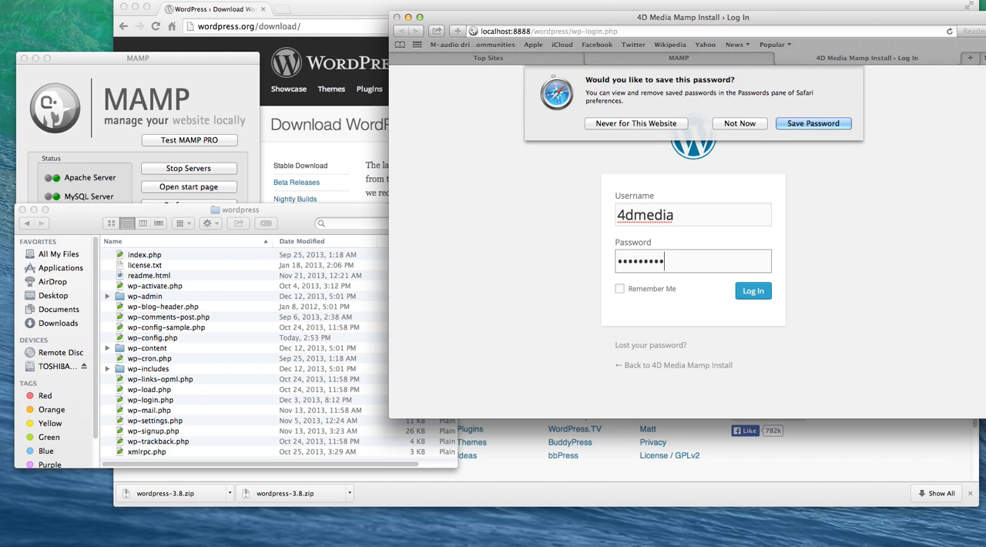
pyautogui.click(741, 126)
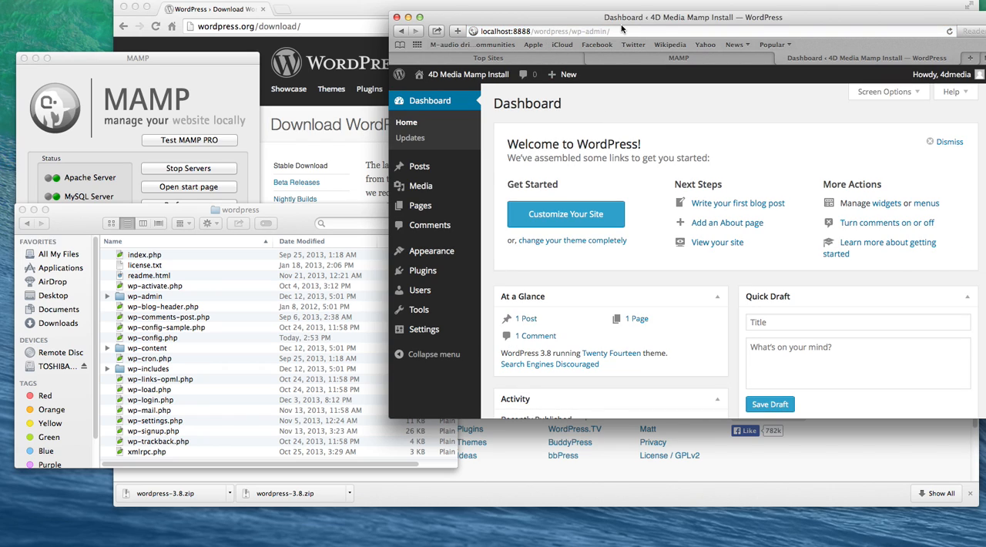
# Step: Select the dashboard's full address in Safari
pyautogui.click(580, 33)
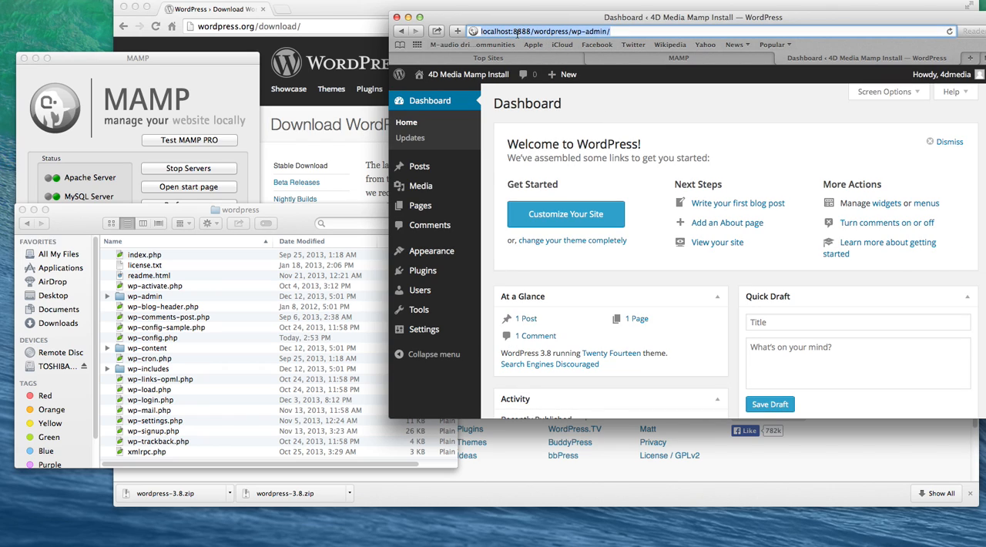